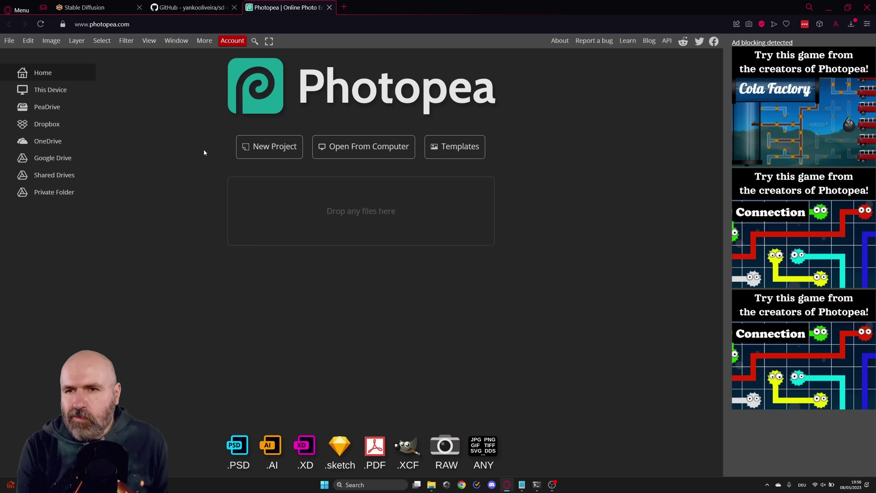
Copy the web address of the sd-webui-photopea-embed repository on GitHub
{"action": "left_click", "coordinate": [197, 10]}
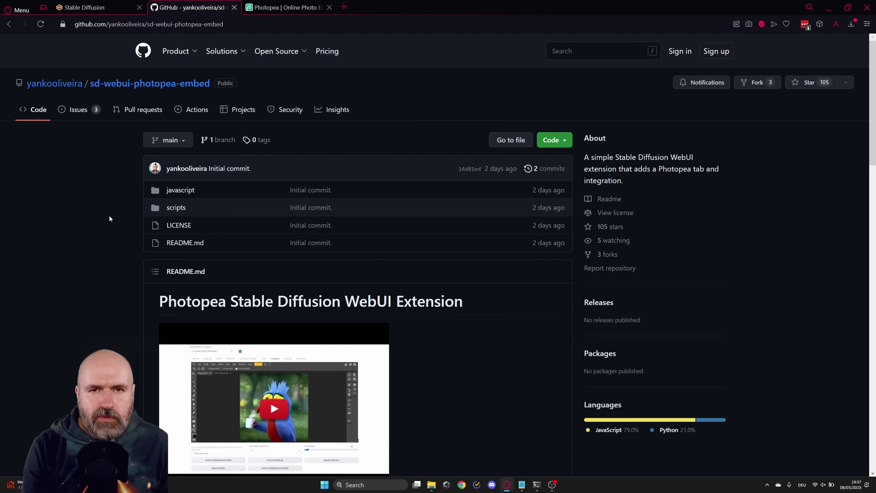
{"action": "left_click", "coordinate": [236, 22]}
{"action": "key", "text": "ctrl+c"}
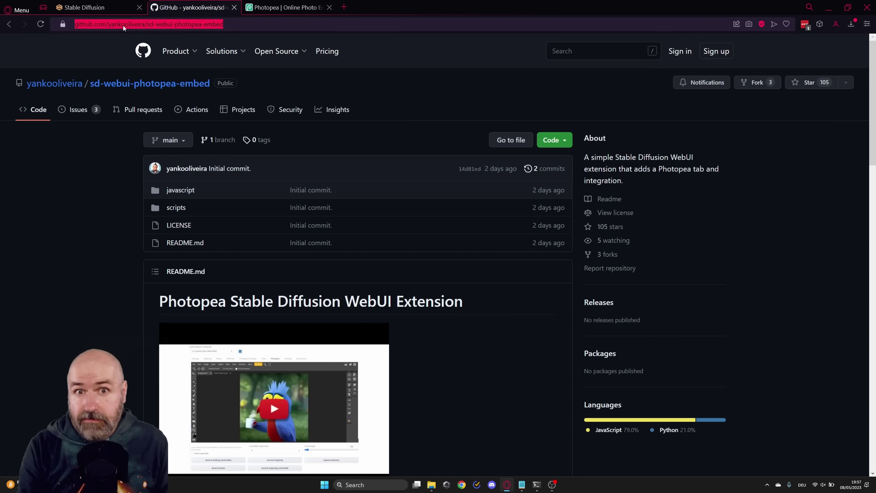
Switch to Stable Diffusion WebUI, enter the copied address as the extension's git repository URL, and show the installed extensions
{"action": "left_click", "coordinate": [121, 7]}
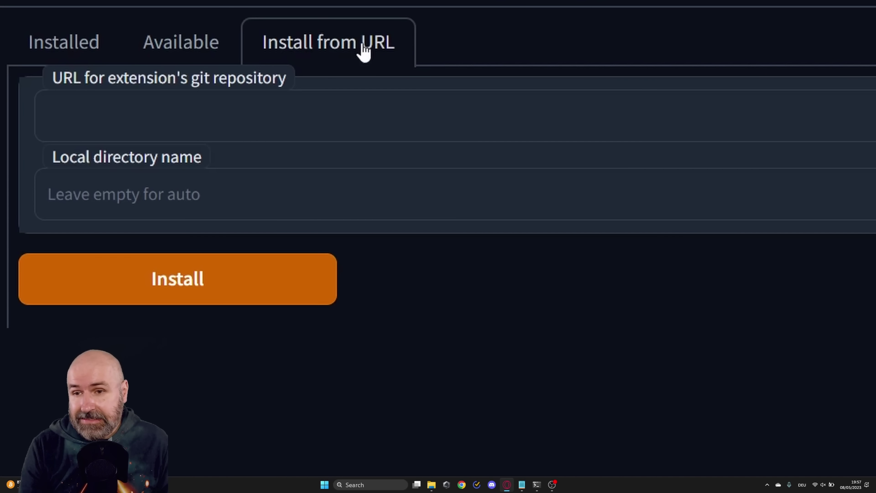
{"action": "left_click", "coordinate": [225, 113]}
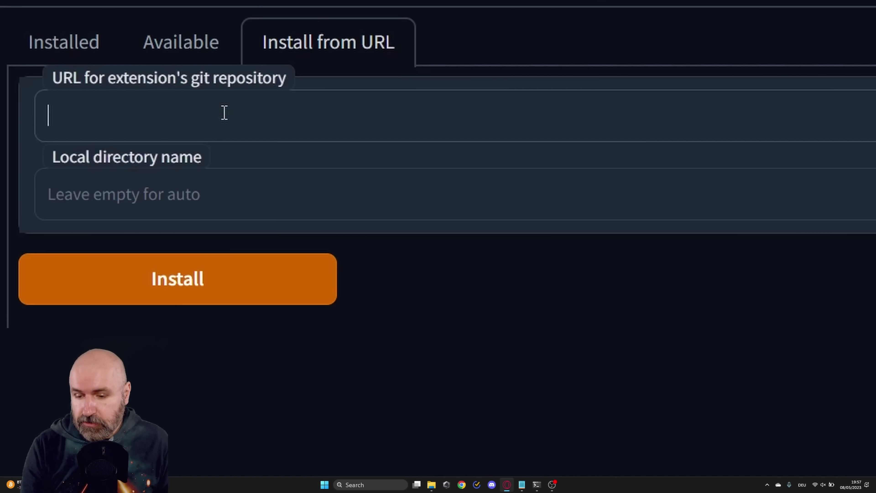
{"action": "key", "text": "ctrl+v"}
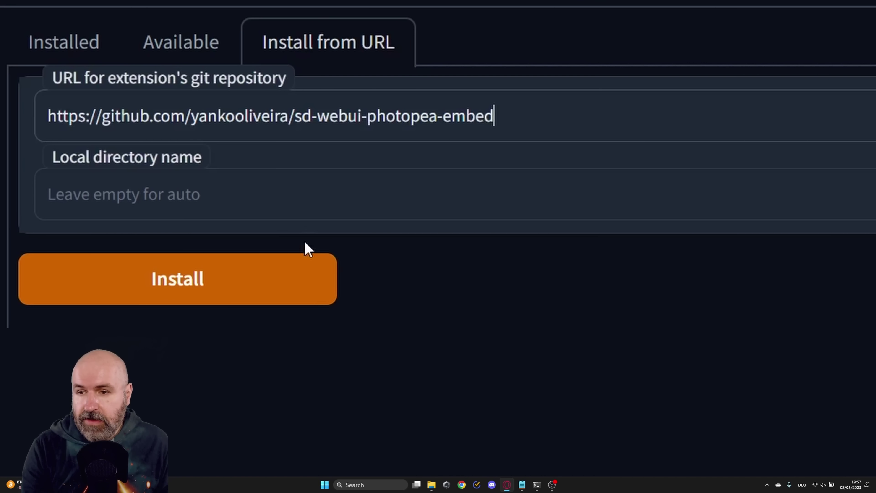
{"action": "left_click", "coordinate": [68, 42]}
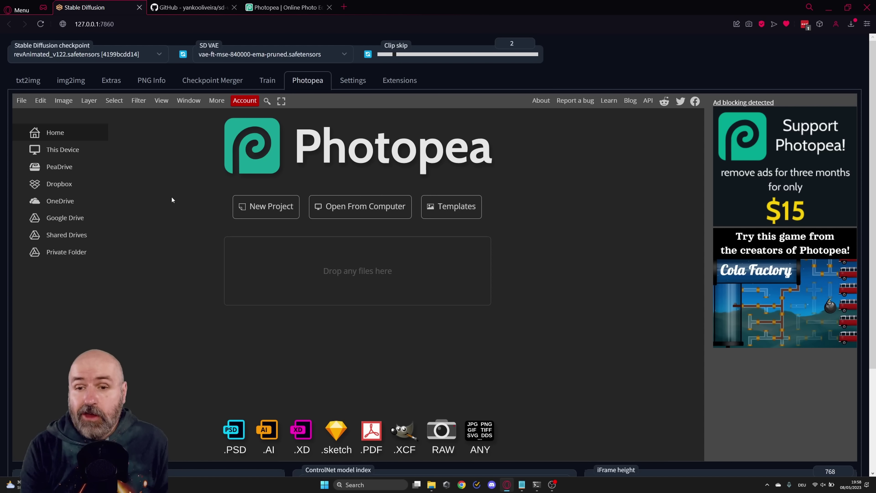
Create a new Photopea project 900 pixels wide and 512 pixels high with a white background, and fit it to the view
{"action": "scroll", "coordinate": [172, 199], "scroll_direction": "down", "scroll_amount": 4}
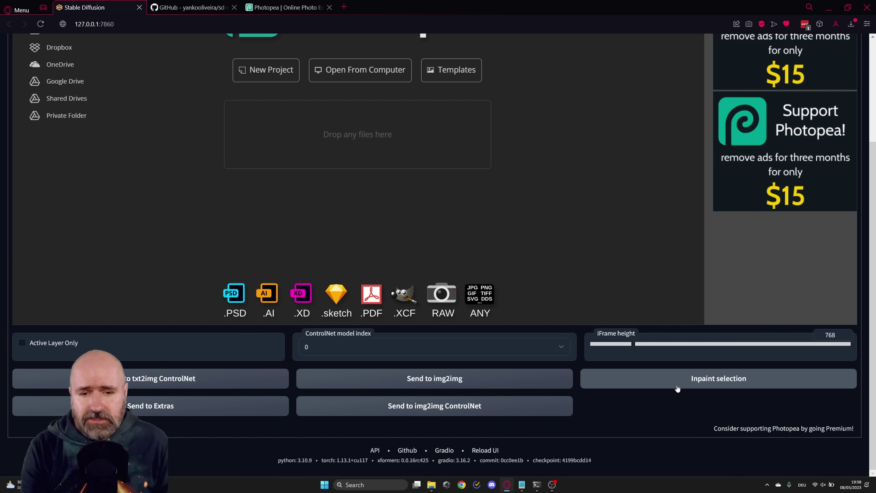
{"action": "scroll", "coordinate": [679, 388], "scroll_direction": "up", "scroll_amount": 4}
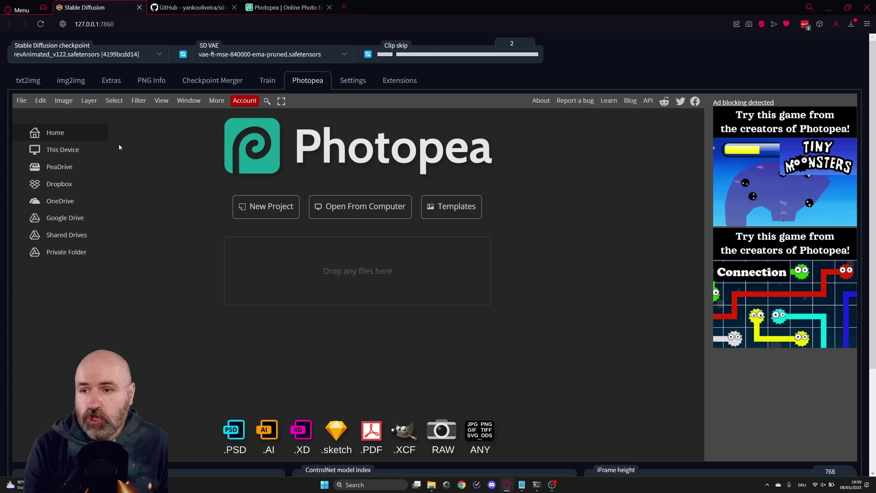
{"action": "left_click", "coordinate": [21, 103]}
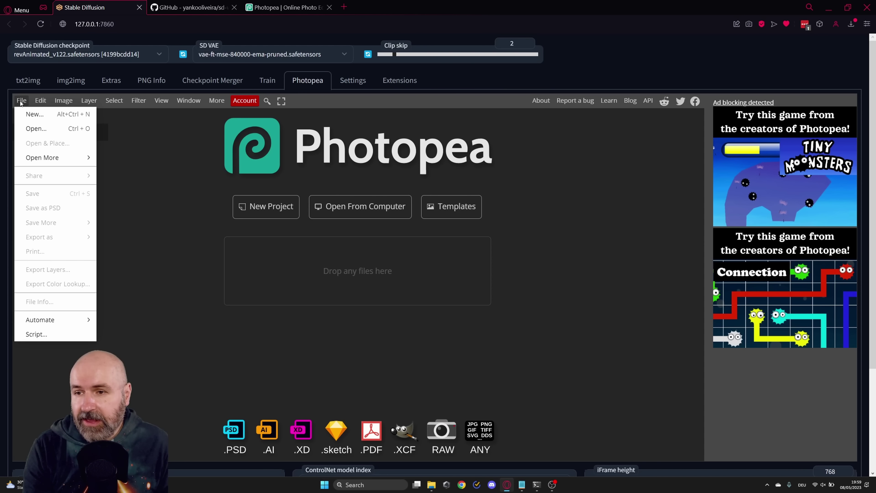
{"action": "left_click", "coordinate": [35, 115]}
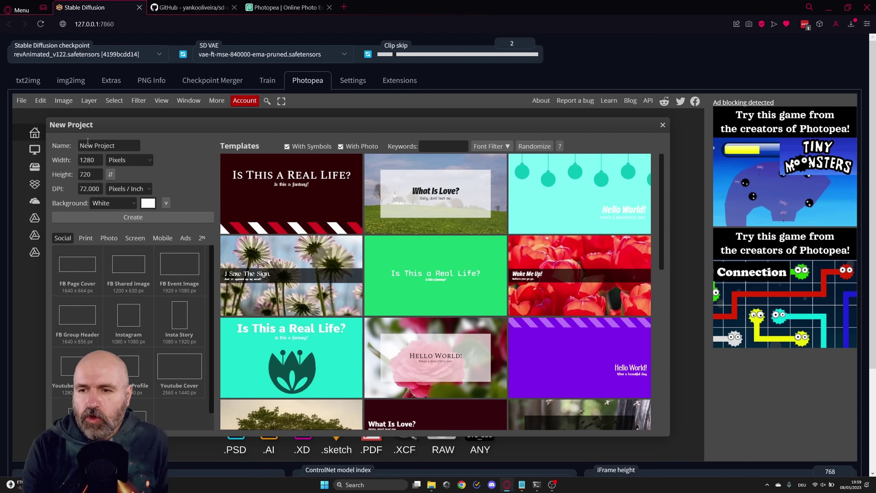
{"action": "double_click", "coordinate": [88, 161]}
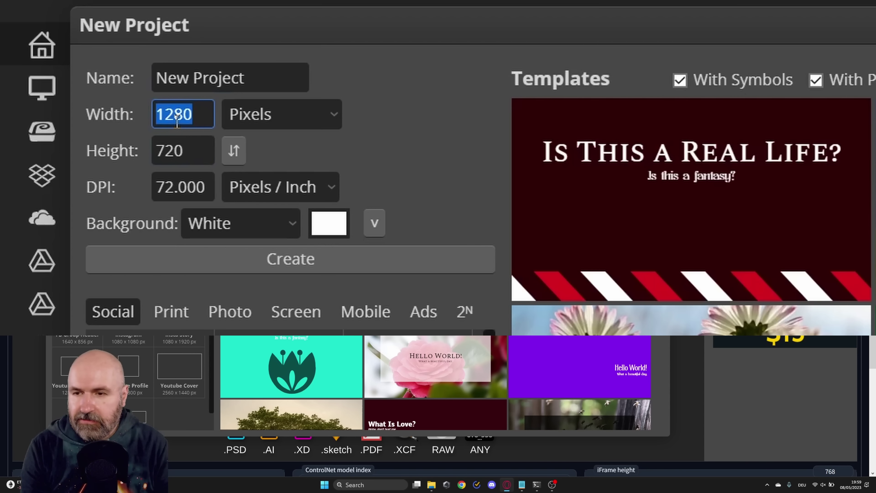
{"action": "type", "text": "900"}
{"action": "double_click", "coordinate": [185, 151]}
{"action": "type", "text": "512"}
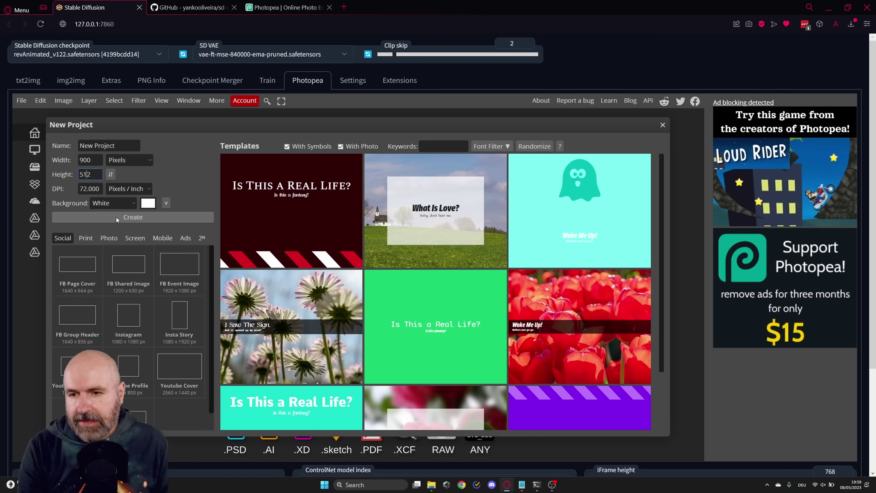
{"action": "left_click", "coordinate": [116, 217]}
{"action": "key", "text": "ctrl+0"}
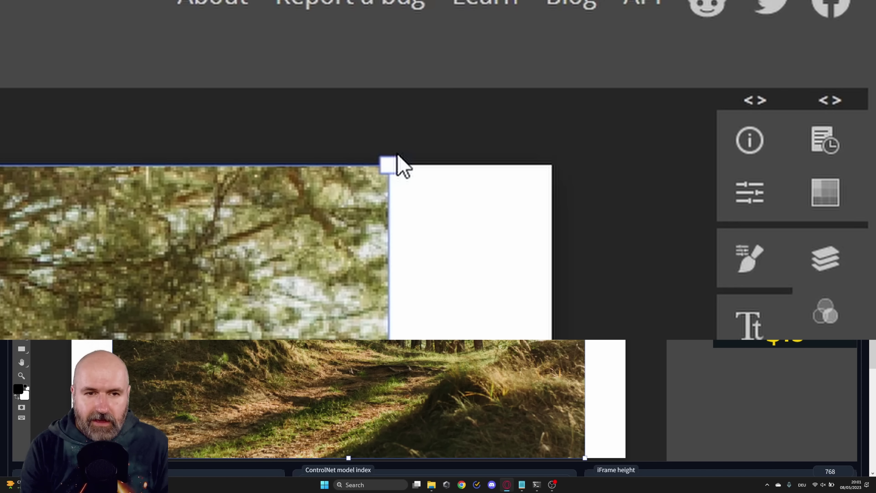
Enlarge the forest photo until it covers the whole canvas
{"action": "left_click_drag", "start_coordinate": [585, 142], "coordinate": [641, 107]}
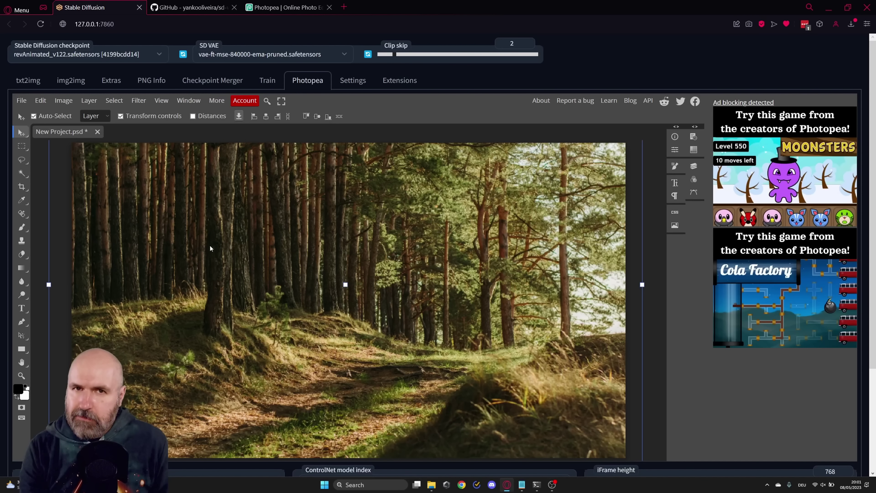
Paste the bear photo over the forest, remove its background with Remove BG, and open the layer list
{"action": "key", "text": "ctrl+v"}
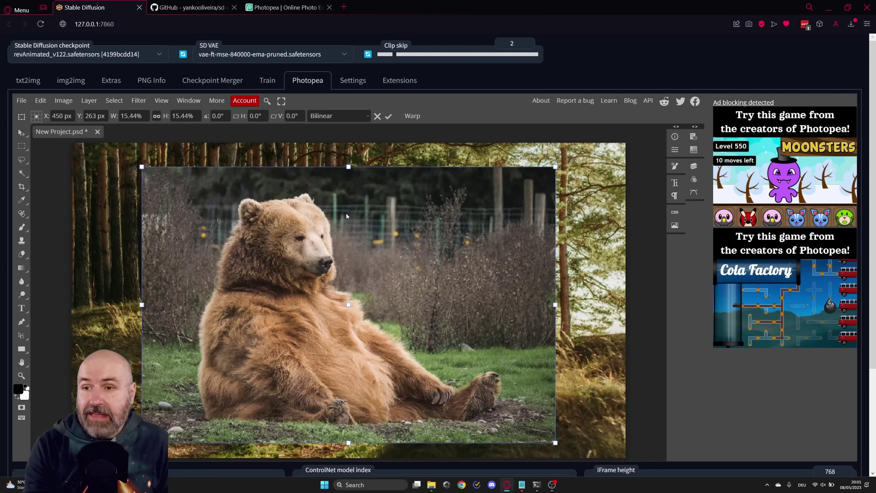
{"action": "left_click", "coordinate": [114, 101]}
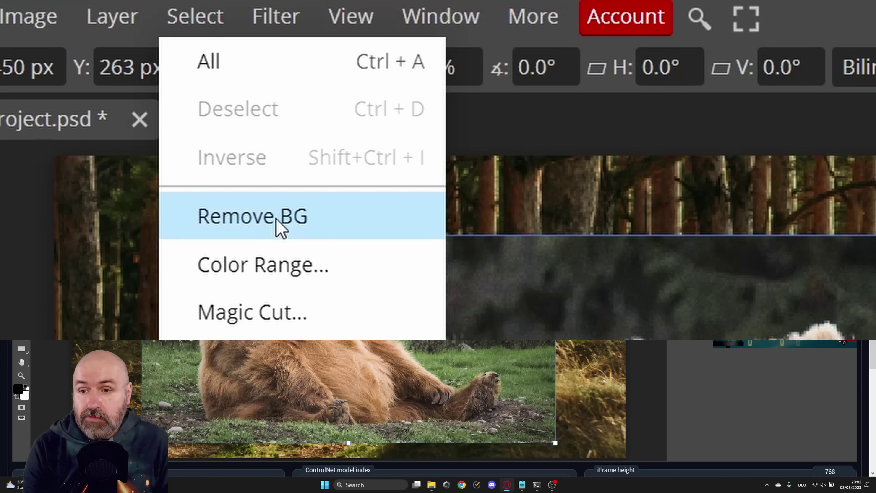
{"action": "left_click", "coordinate": [281, 226]}
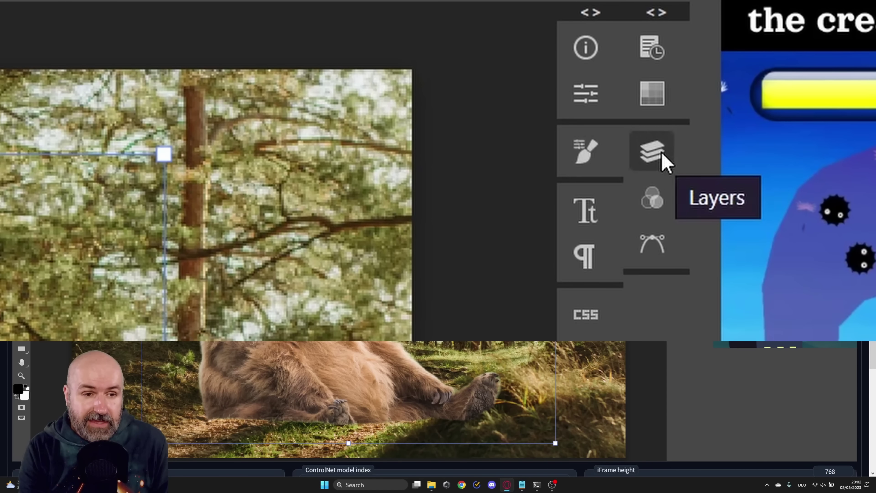
{"action": "left_click", "coordinate": [664, 162]}
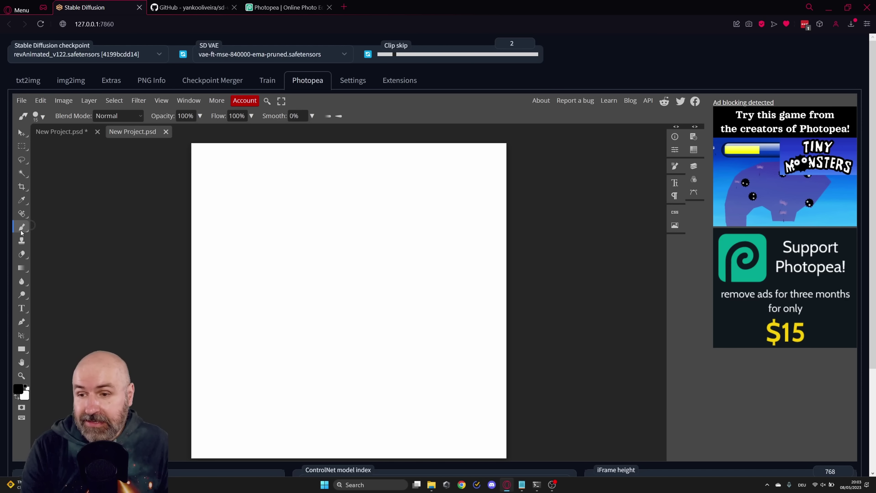
Set the brush size to 8 px for sketching on the blank white canvas
{"action": "left_click", "coordinate": [43, 118]}
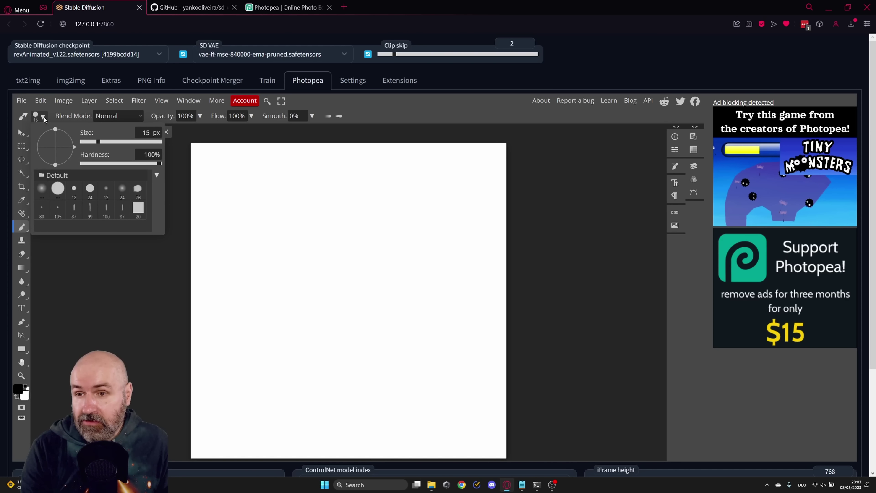
{"action": "left_click_drag", "start_coordinate": [99, 142], "coordinate": [96, 144]}
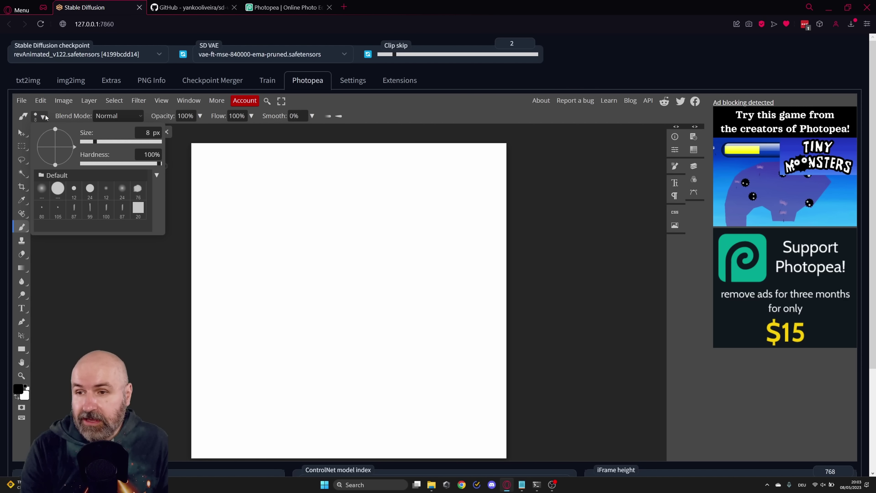
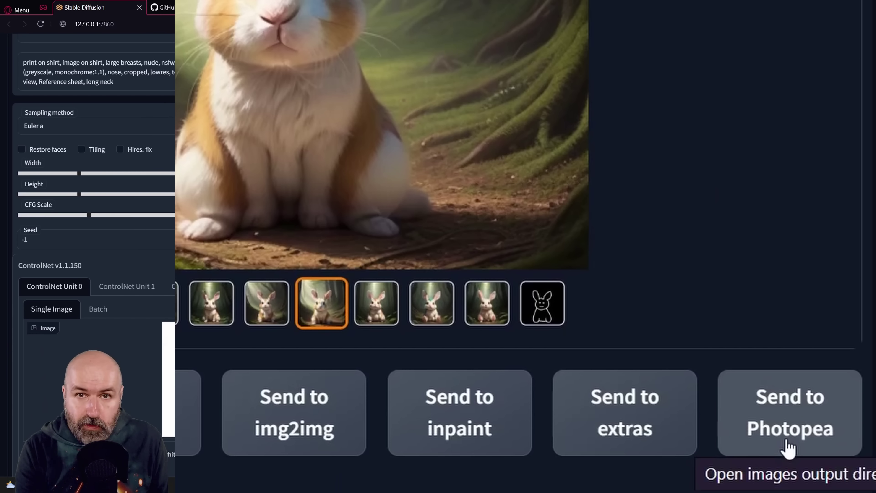
Send the selected generated rabbit image to Photopea and open the adjustment layer choices for it
{"action": "left_click", "coordinate": [784, 420]}
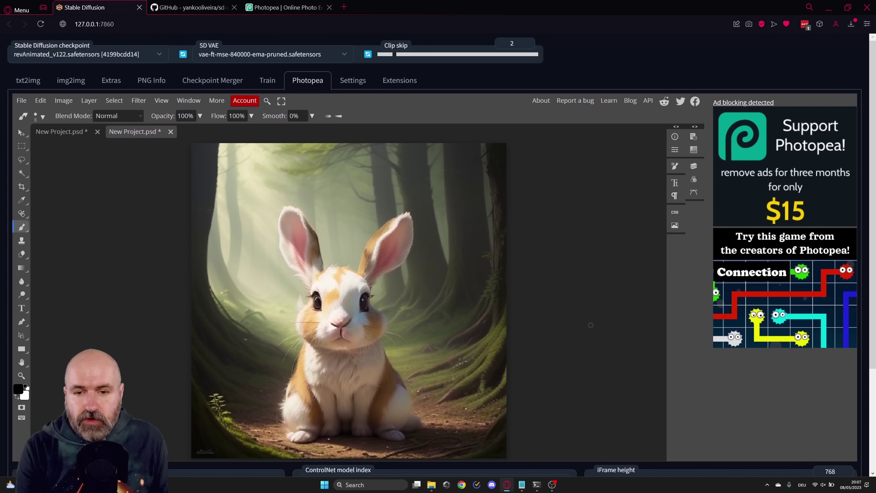
{"action": "left_click", "coordinate": [694, 166]}
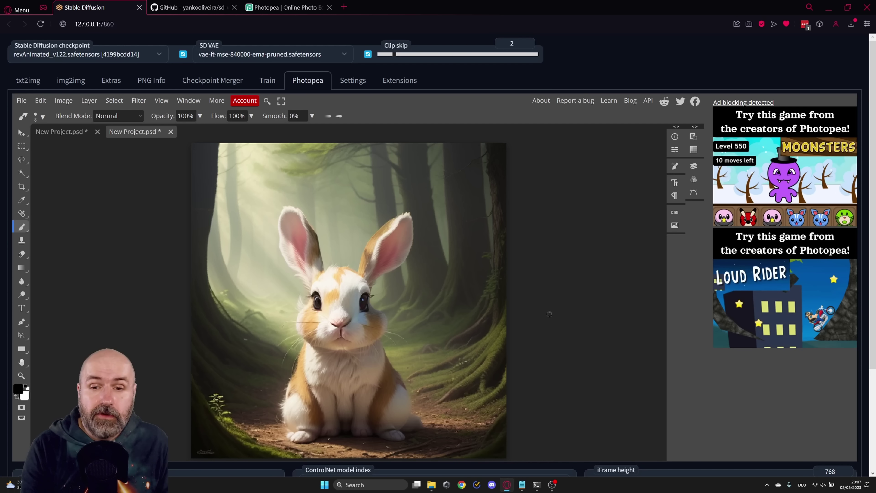
{"action": "key", "text": "F7"}
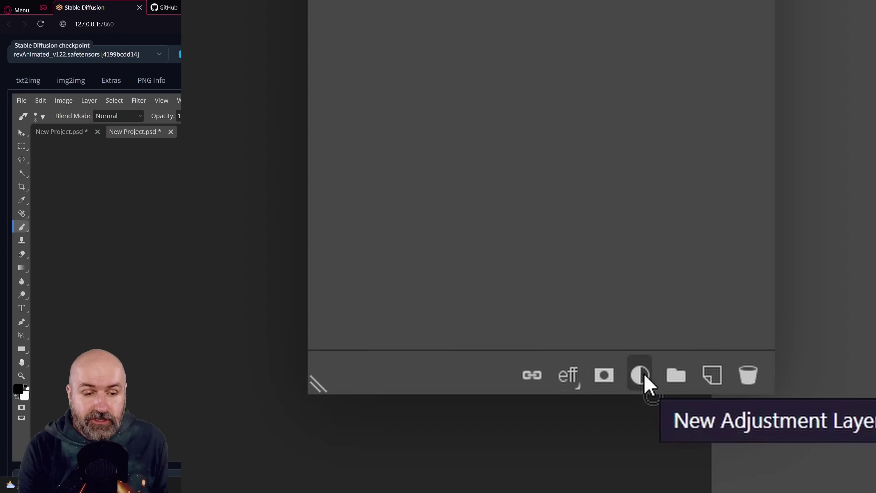
{"action": "left_click", "coordinate": [642, 376]}
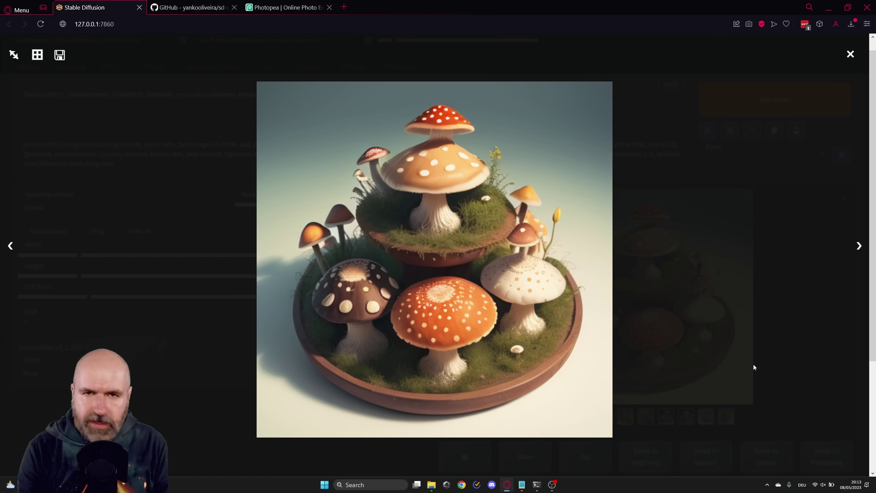
Browse the generated mushroom images at full size and send the one with the tall orange mushroom on a dark background to Photopea
{"action": "key", "text": "Right"}
{"action": "key", "text": "Right"}
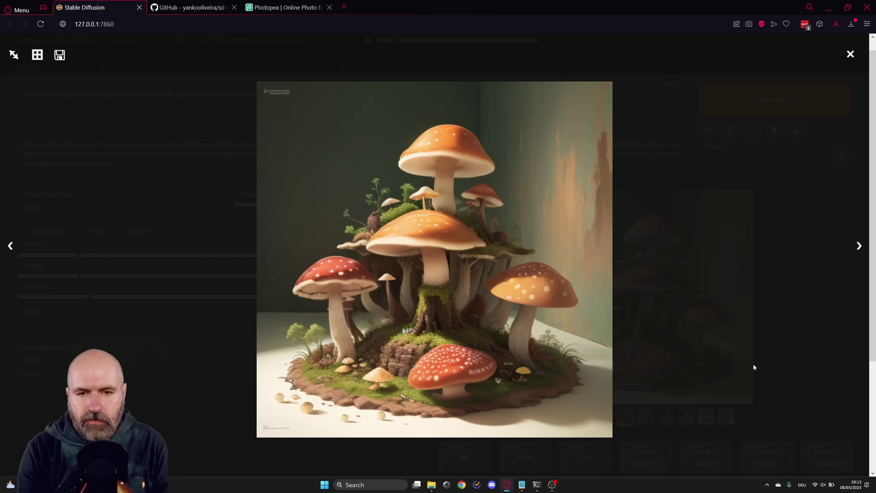
{"action": "key", "text": "Right"}
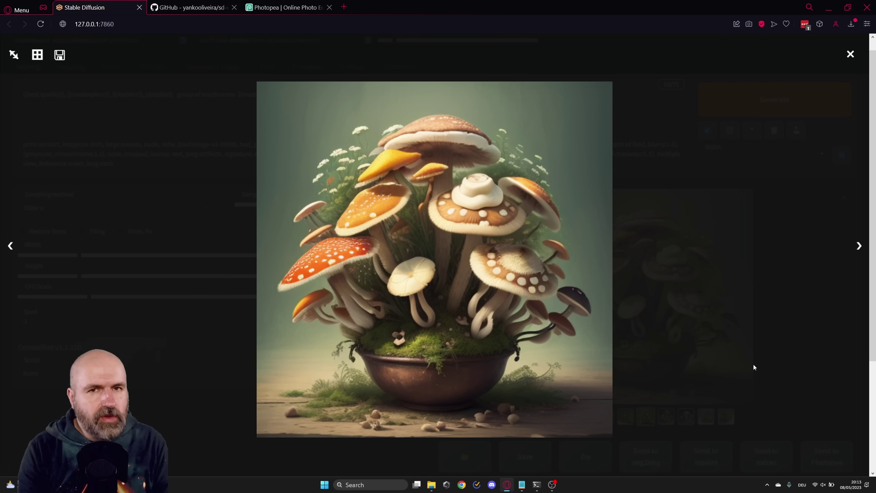
{"action": "key", "text": "Right"}
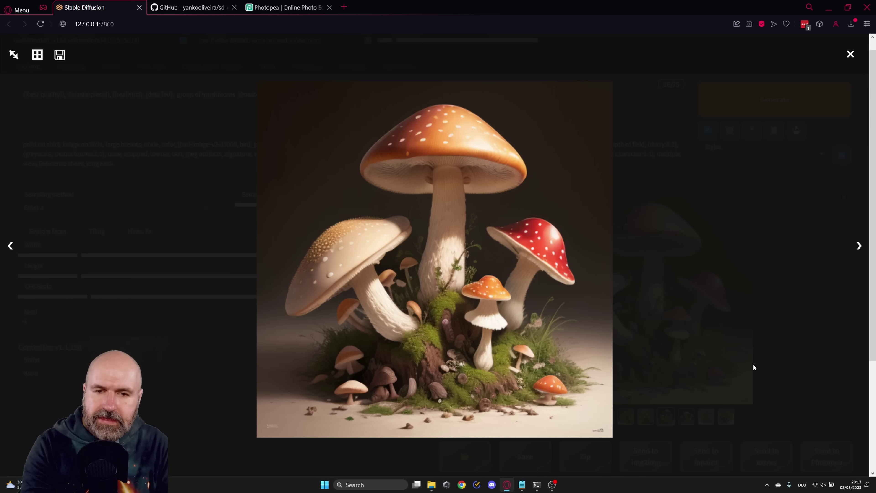
{"action": "left_click", "coordinate": [631, 322]}
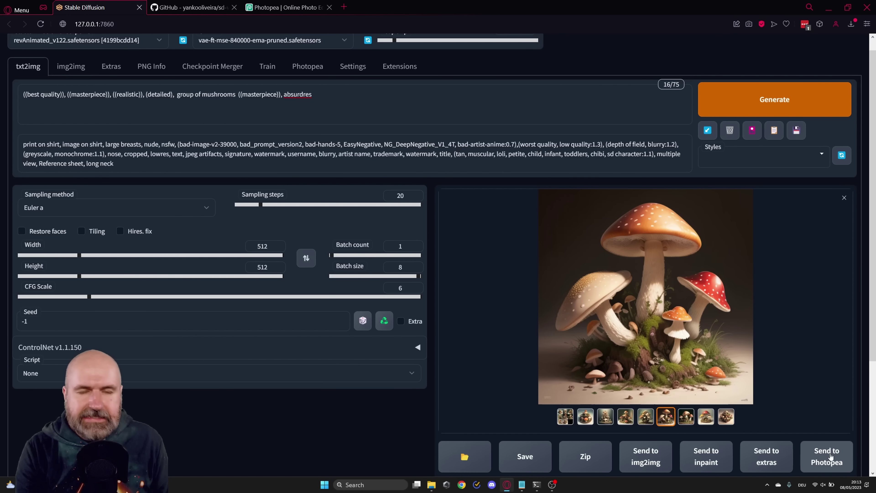
{"action": "left_click", "coordinate": [819, 463]}
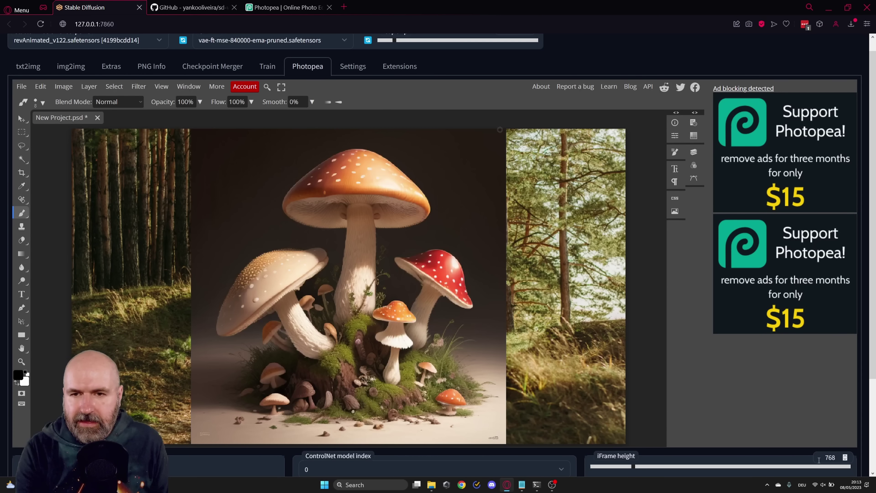
Scale the mushroom image to about 66% and place it over the left half of the forest, centred near X 282, Y 262 px
{"action": "left_click", "coordinate": [20, 118]}
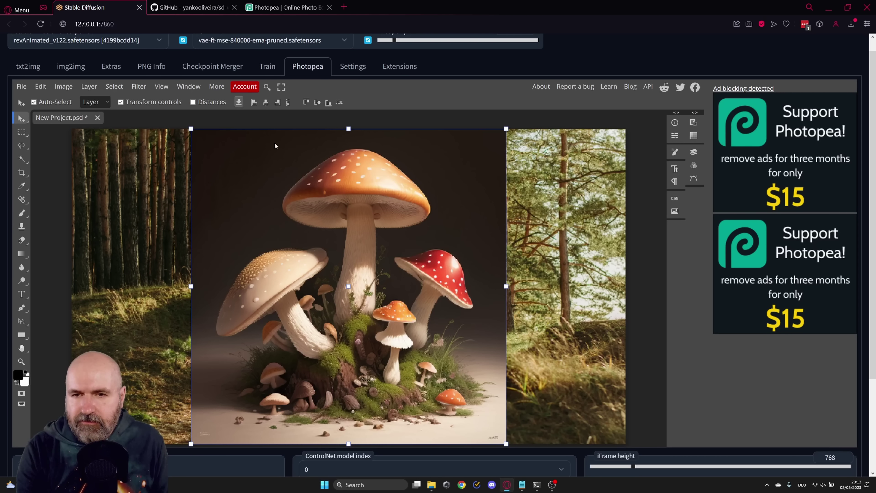
{"action": "left_click_drag", "start_coordinate": [502, 130], "coordinate": [362, 273]}
{"action": "left_click_drag", "start_coordinate": [305, 312], "coordinate": [297, 264]}
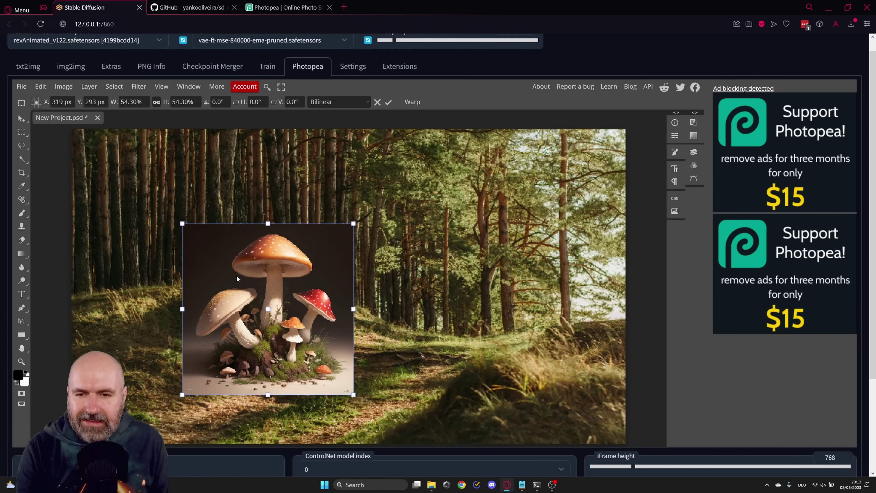
{"action": "left_click_drag", "start_coordinate": [354, 222], "coordinate": [390, 187]}
{"action": "left_click_drag", "start_coordinate": [310, 224], "coordinate": [269, 222]}
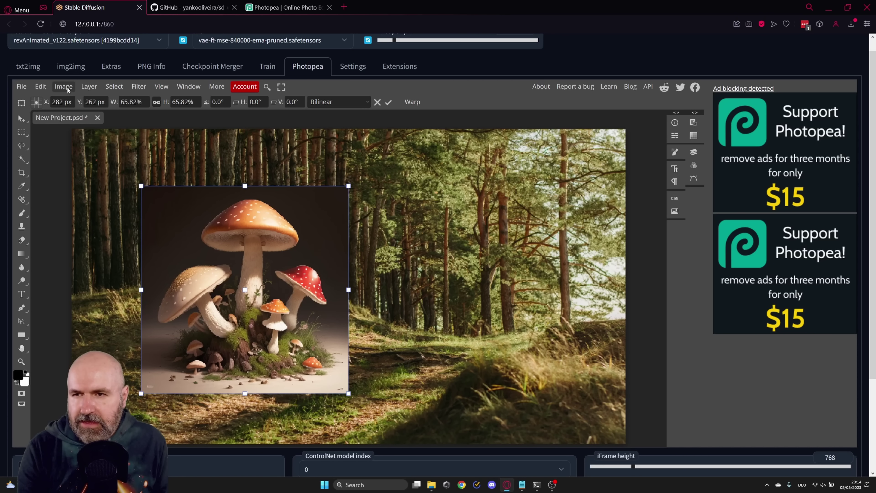
Remove the mushroom image's background with Remove BG, and enlarge and shift the cut-out toward the forest's left edge
{"action": "left_click", "coordinate": [113, 86]}
{"action": "left_click", "coordinate": [132, 147]}
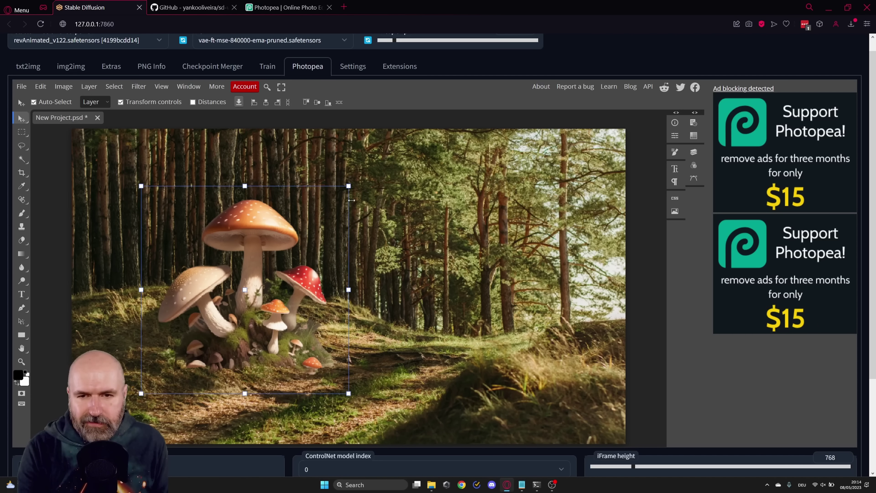
{"action": "left_click_drag", "start_coordinate": [351, 200], "coordinate": [413, 200]}
{"action": "left_click_drag", "start_coordinate": [297, 274], "coordinate": [230, 270]}
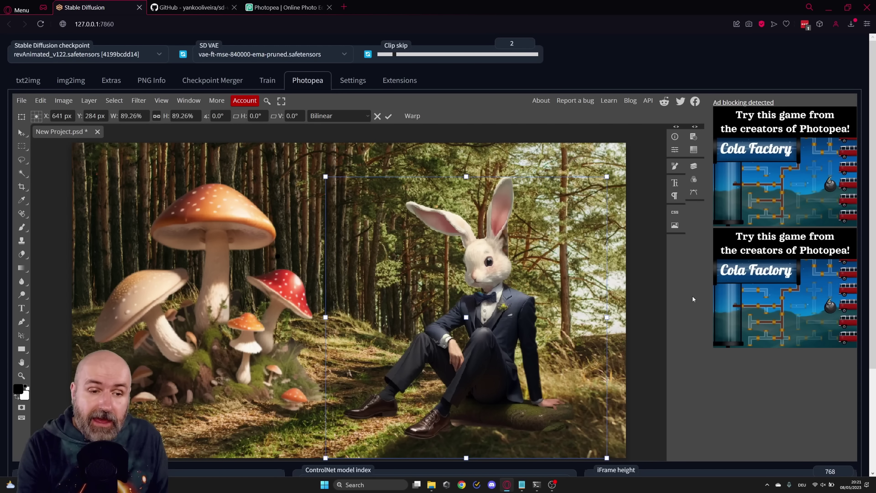
Send the forest composite to img2img, and transfer the generated rabbit image with its prompts from txt2img to img2img
{"action": "scroll", "coordinate": [693, 299], "scroll_direction": "down", "scroll_amount": 4}
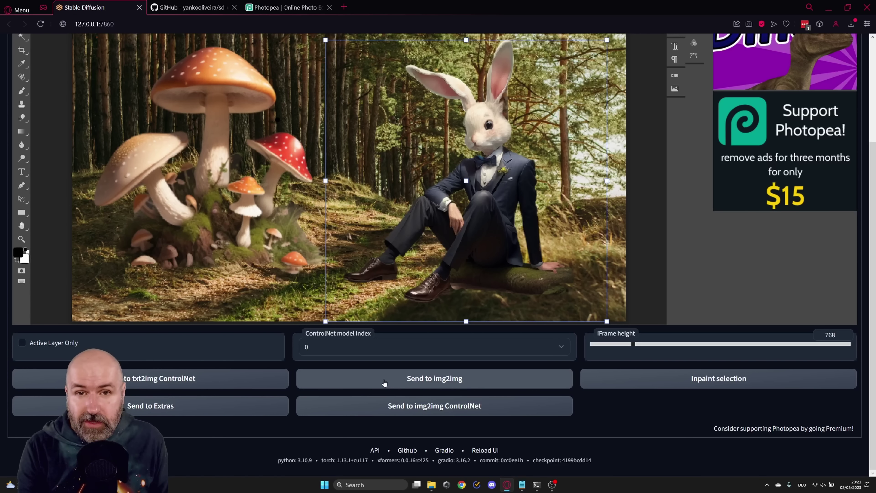
{"action": "left_click", "coordinate": [385, 380]}
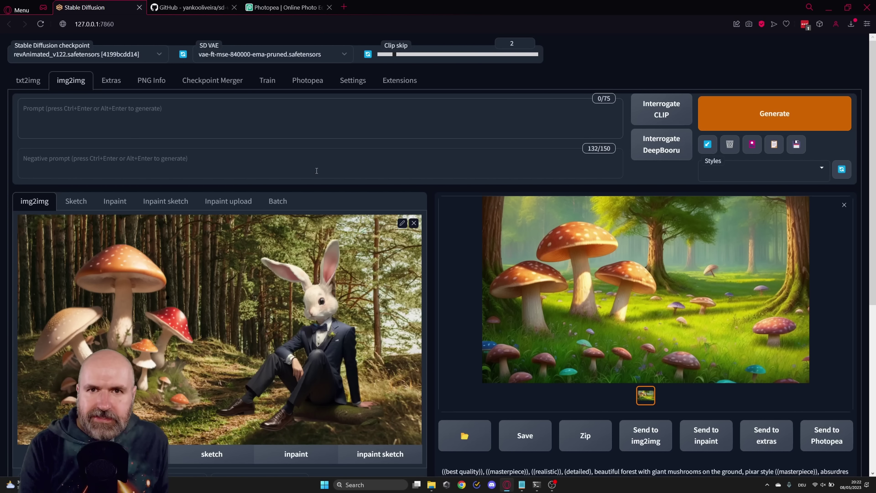
{"action": "left_click", "coordinate": [30, 82]}
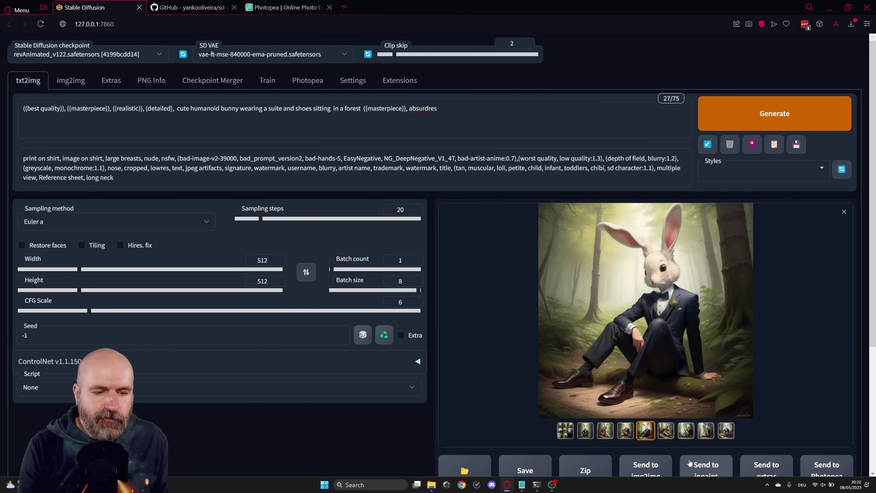
{"action": "left_click", "coordinate": [645, 466]}
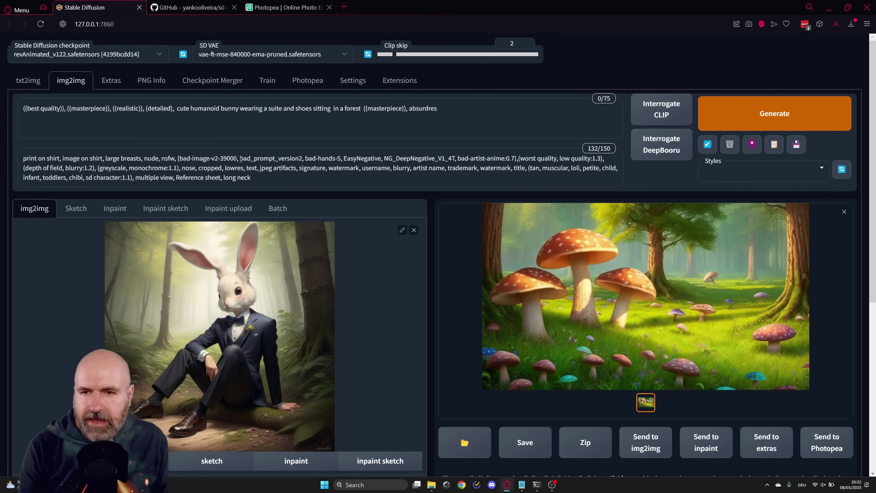
Send the Photopea composite with mushrooms and rabbit to img2img again, replacing the single rabbit image as the source
{"action": "left_click", "coordinate": [312, 85]}
{"action": "scroll", "coordinate": [697, 305], "scroll_direction": "down", "scroll_amount": 3}
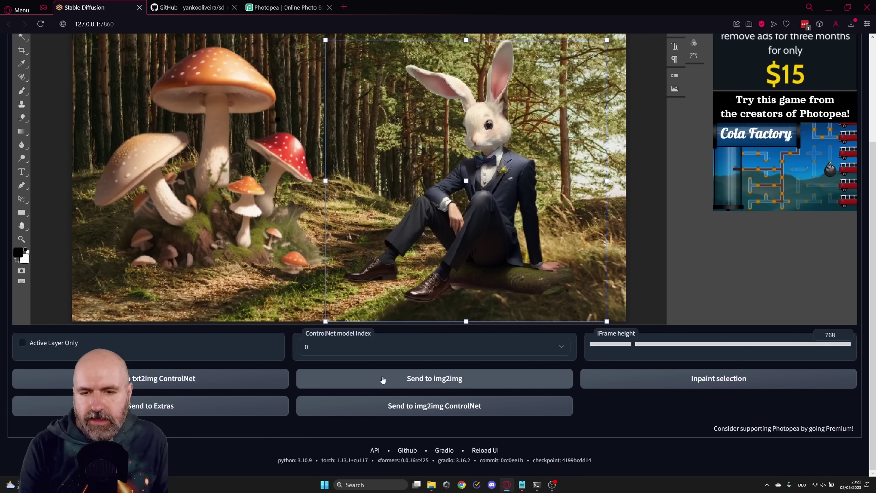
{"action": "left_click", "coordinate": [383, 379]}
{"action": "scroll", "coordinate": [239, 162], "scroll_direction": "up", "scroll_amount": 4}
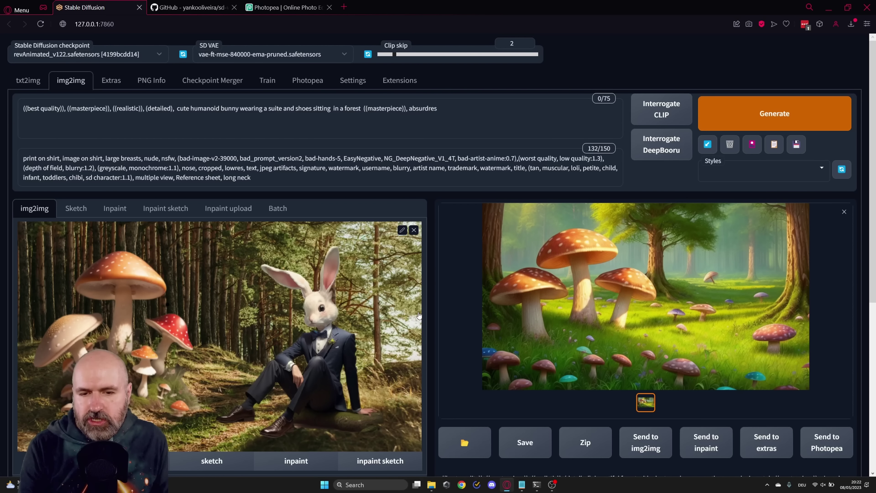
Generate an img2img version of the composite with Euler a, 900 × 512 px and denoising strength 0.3, and view it at full size
{"action": "scroll", "coordinate": [438, 323], "scroll_direction": "down", "scroll_amount": 1}
{"action": "scroll", "coordinate": [438, 322], "scroll_direction": "down", "scroll_amount": 7}
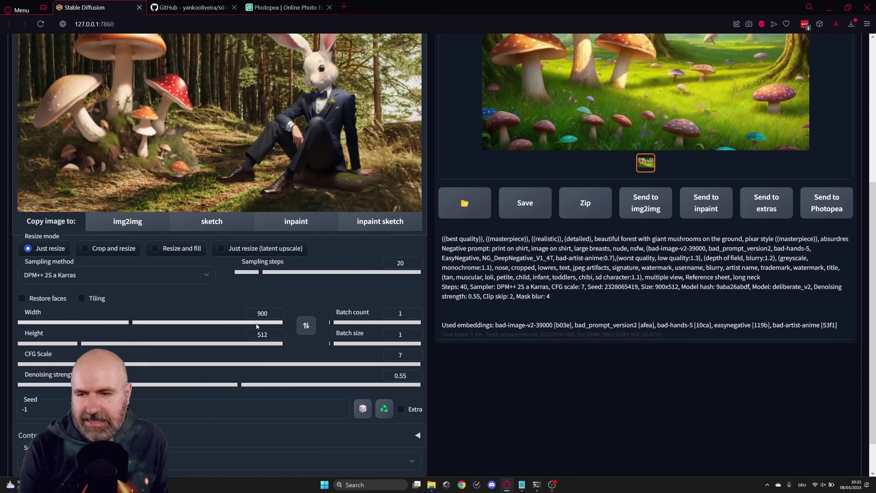
{"action": "scroll", "coordinate": [360, 328], "scroll_direction": "up", "scroll_amount": 7}
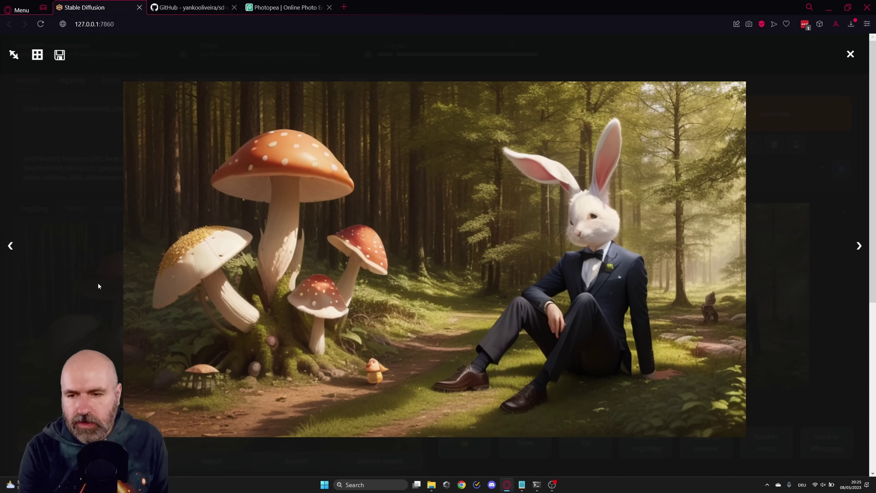
{"action": "left_click", "coordinate": [779, 340]}
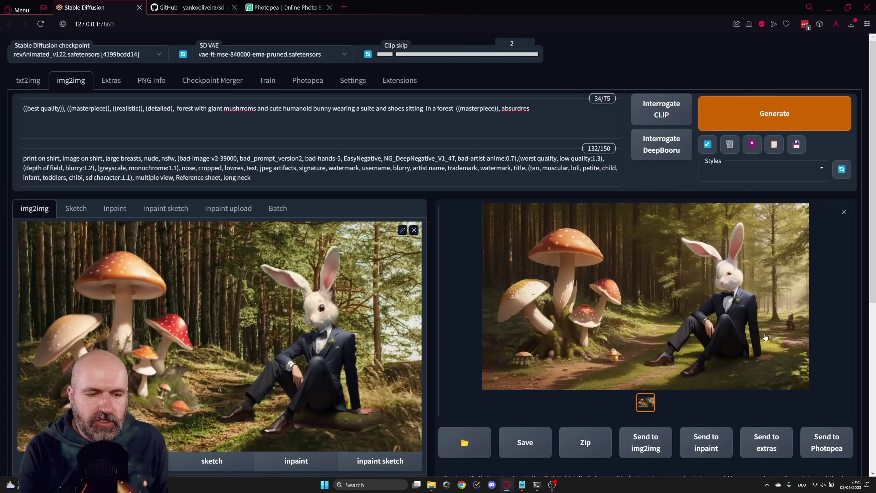
Send the generated forest image with mushrooms and rabbit back to img2img as the new source image
{"action": "scroll", "coordinate": [780, 339], "scroll_direction": "down", "scroll_amount": 4}
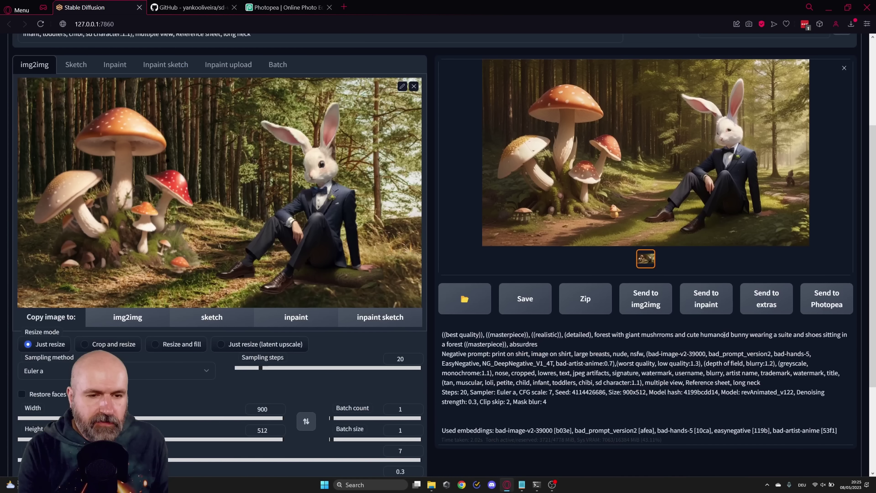
{"action": "left_click", "coordinate": [652, 304]}
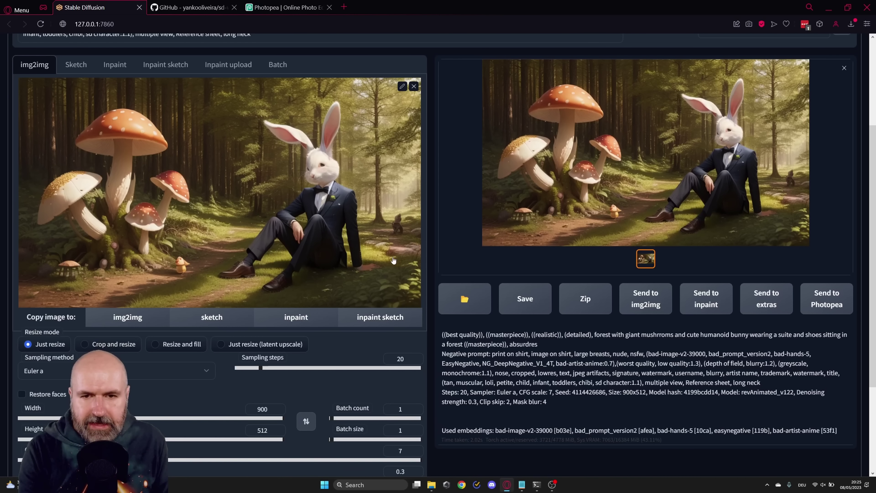
{"action": "scroll", "coordinate": [394, 260], "scroll_direction": "up", "scroll_amount": 4}
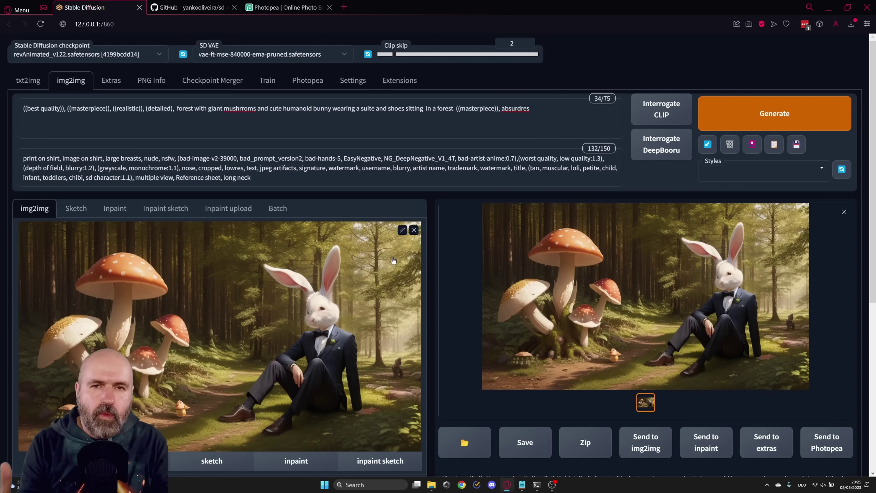
Inspect the regenerated forest image at full size and send it to Photopea
{"action": "left_click", "coordinate": [713, 243]}
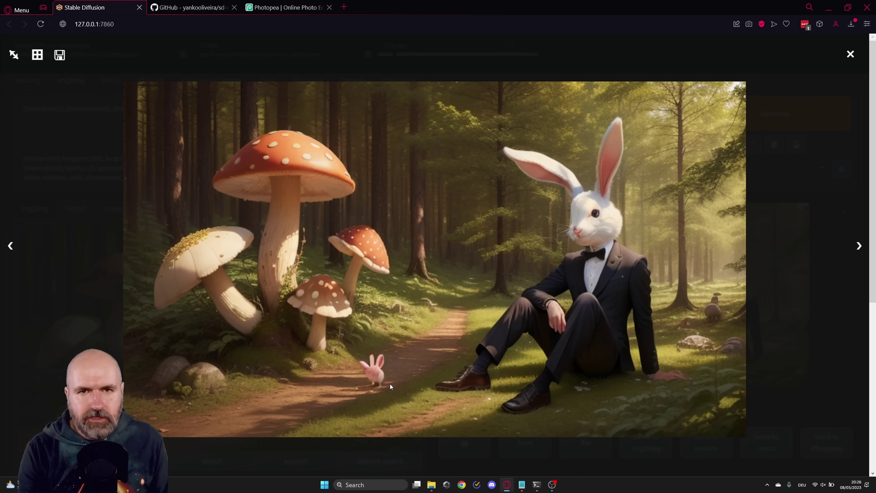
{"action": "left_click", "coordinate": [757, 378]}
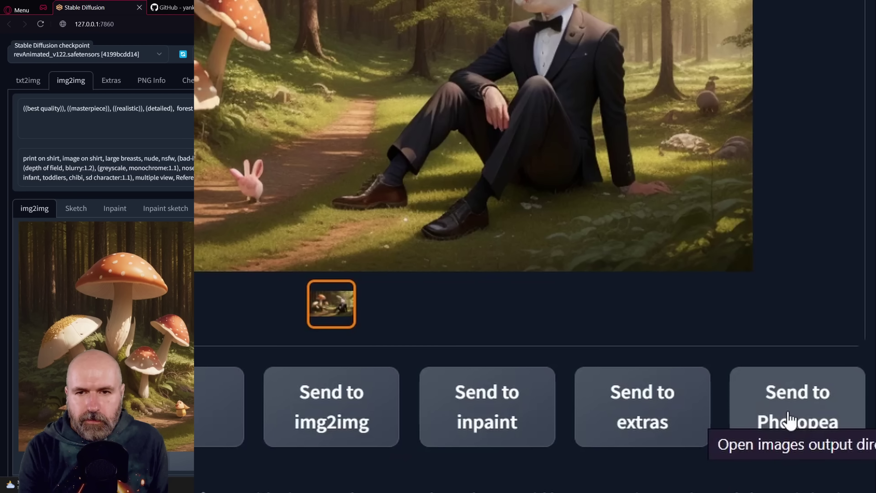
{"action": "left_click", "coordinate": [789, 419]}
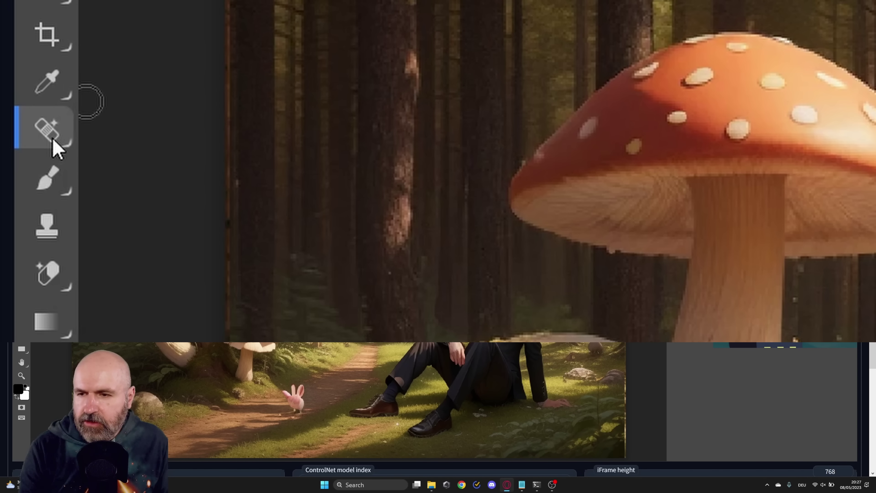
Remove the pink figure on the path and the small figure in the background with the Spot Healing Brush, and scale the image to 100.45%
{"action": "right_click", "coordinate": [52, 138]}
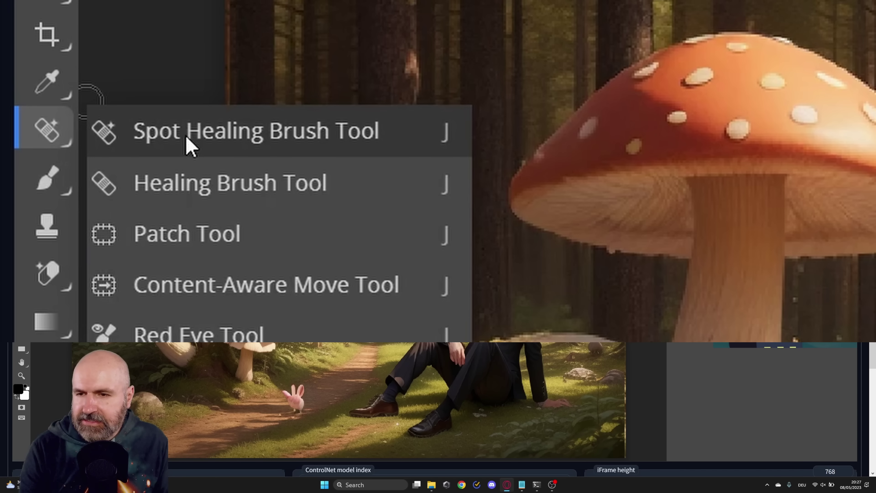
{"action": "left_click", "coordinate": [189, 144]}
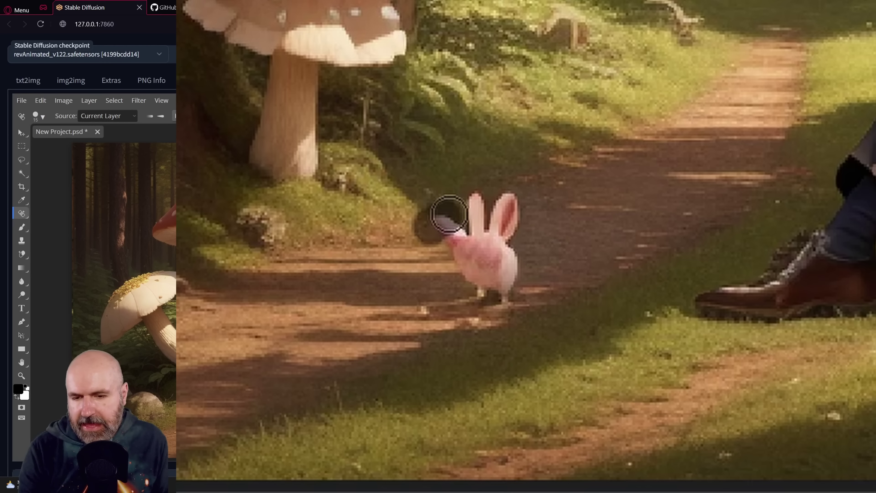
{"action": "mouse_move", "coordinate": [449, 214]}
{"action": "left_mouse_down"}
{"action": "mouse_move", "coordinate": [485, 202]}
{"action": "mouse_move", "coordinate": [517, 204]}
{"action": "mouse_move", "coordinate": [499, 222]}
{"action": "mouse_move", "coordinate": [450, 238]}
{"action": "mouse_move", "coordinate": [510, 261]}
{"action": "mouse_move", "coordinate": [505, 291]}
{"action": "mouse_move", "coordinate": [468, 268]}
{"action": "mouse_move", "coordinate": [483, 256]}
{"action": "left_mouse_up"}
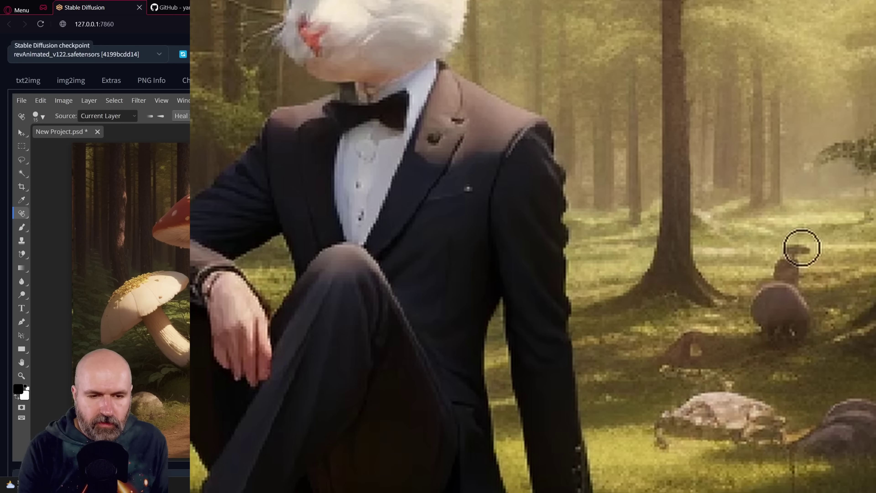
{"action": "mouse_move", "coordinate": [801, 246]}
{"action": "left_mouse_down"}
{"action": "mouse_move", "coordinate": [779, 266]}
{"action": "mouse_move", "coordinate": [799, 287]}
{"action": "mouse_move", "coordinate": [763, 298]}
{"action": "mouse_move", "coordinate": [797, 337]}
{"action": "mouse_move", "coordinate": [805, 288]}
{"action": "left_mouse_up"}
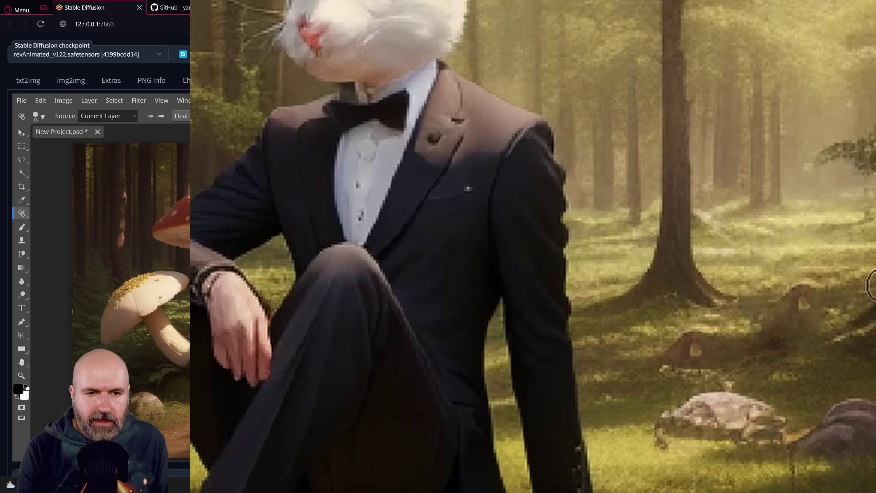
{"action": "key", "text": "ctrl+t"}
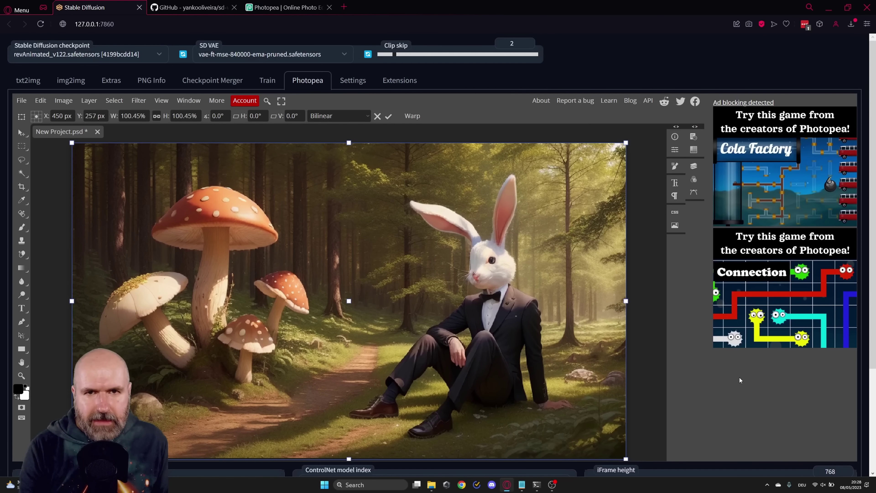
Send the retouched forest image from Photopea to img2img and copy it to inpaint
{"action": "scroll", "coordinate": [739, 376], "scroll_direction": "down", "scroll_amount": 5}
{"action": "left_click", "coordinate": [460, 348]}
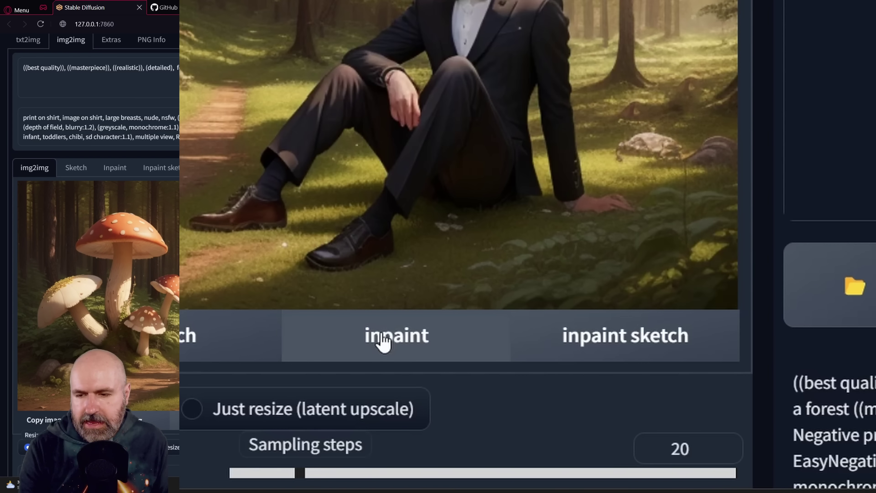
{"action": "left_click", "coordinate": [384, 340]}
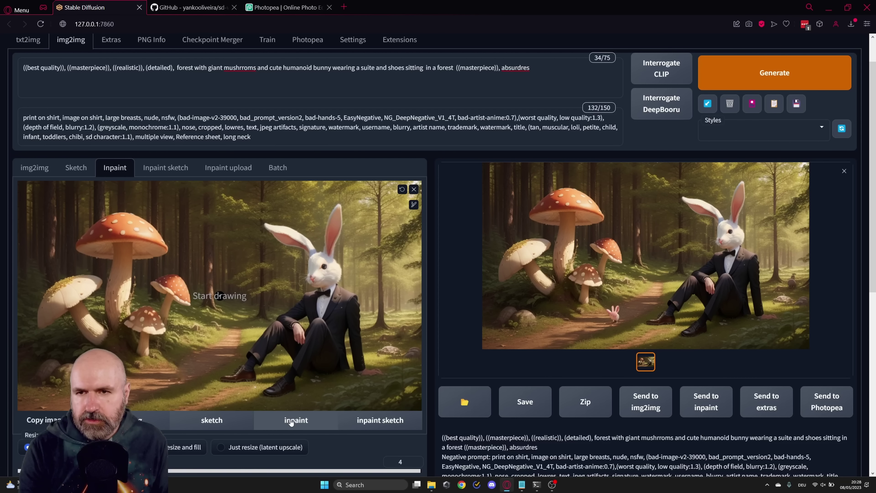
Mask the rabbit's face for inpainting and replace the scene description in the prompt with "bunny head"
{"action": "mouse_move", "coordinate": [313, 262]}
{"action": "left_mouse_down"}
{"action": "mouse_move", "coordinate": [310, 284]}
{"action": "mouse_move", "coordinate": [332, 279]}
{"action": "mouse_move", "coordinate": [325, 262]}
{"action": "left_mouse_up"}
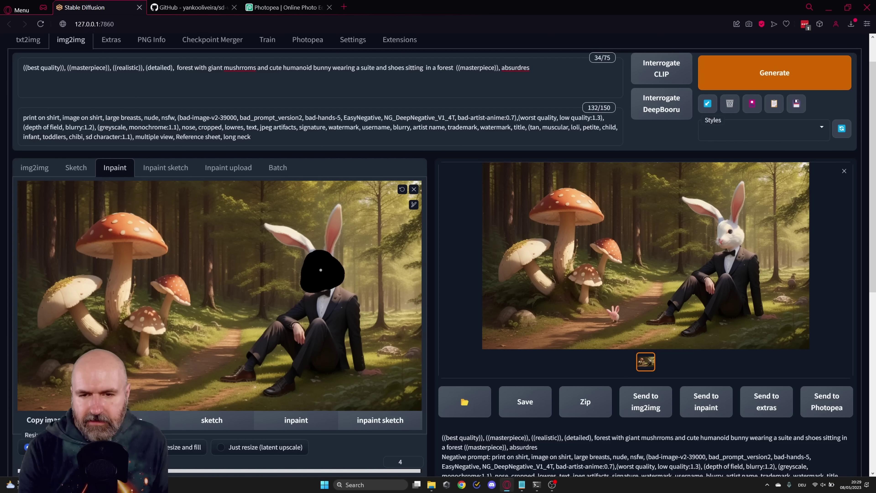
{"action": "left_click_drag", "start_coordinate": [176, 70], "coordinate": [454, 68]}
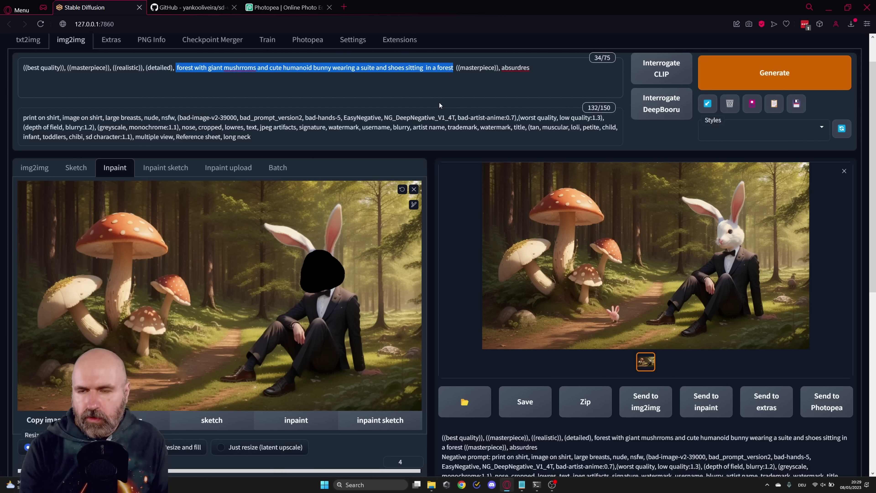
{"action": "type", "text": "bu"}
Set the inpaint area to Only masked and the width to 512, and generate the inpainted rabbit head
{"action": "scroll", "coordinate": [438, 102], "scroll_direction": "down", "scroll_amount": 10}
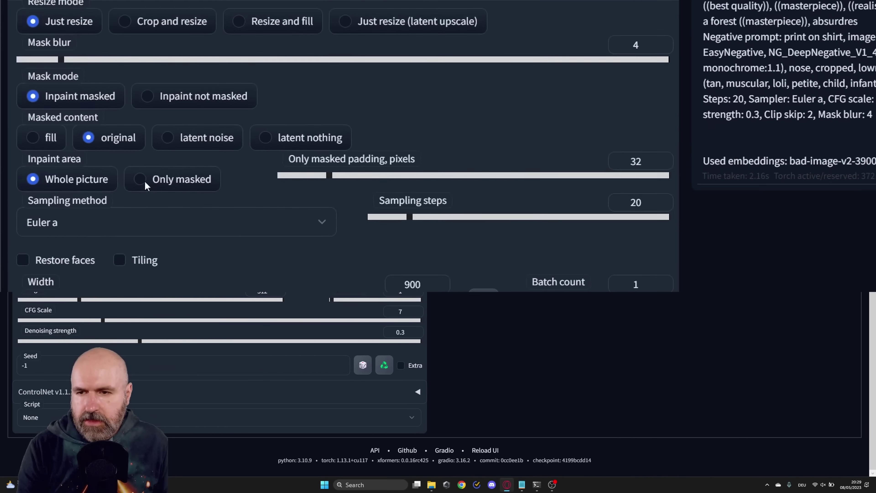
{"action": "left_click", "coordinate": [142, 182]}
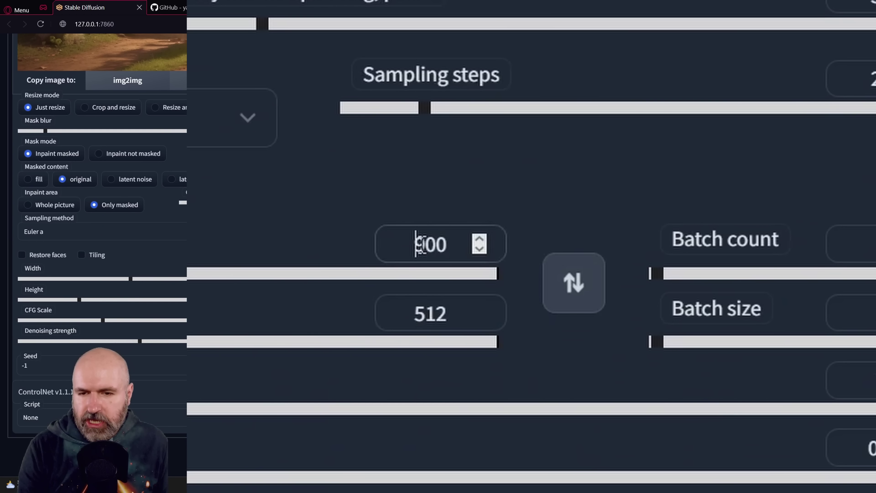
{"action": "double_click", "coordinate": [802, 325]}
{"action": "type", "text": "512"}
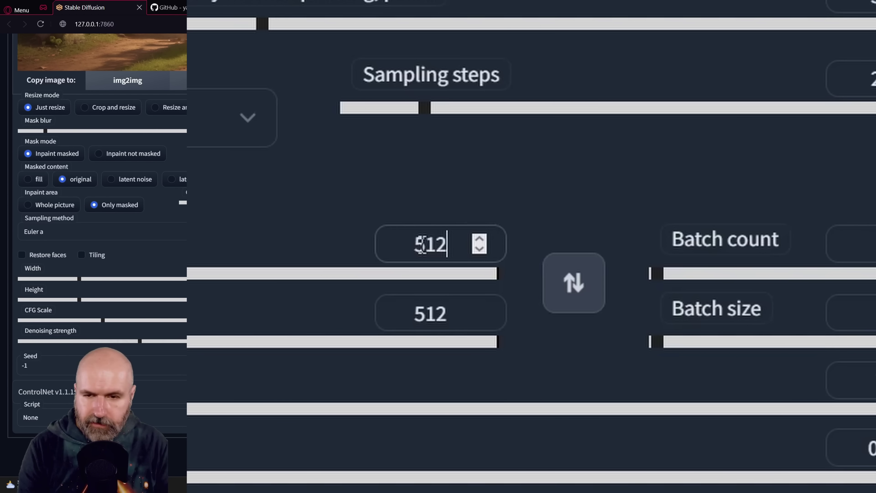
{"action": "left_click", "coordinate": [637, 187]}
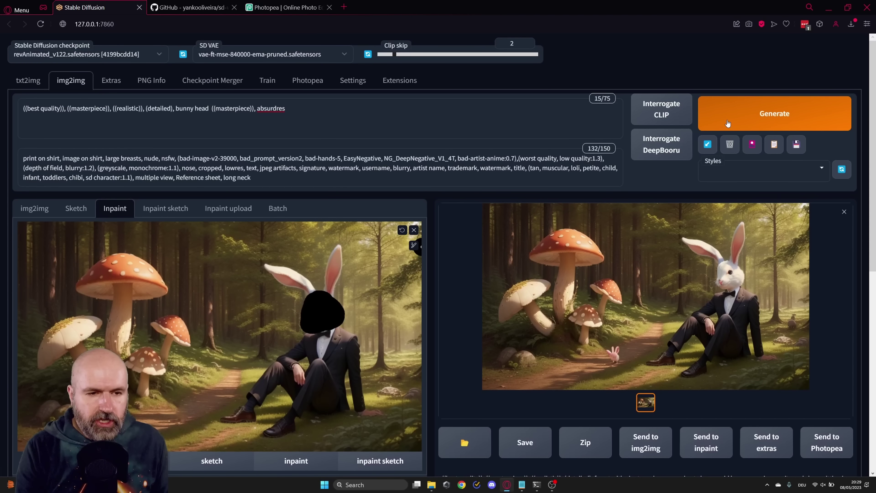
{"action": "left_click", "coordinate": [776, 117]}
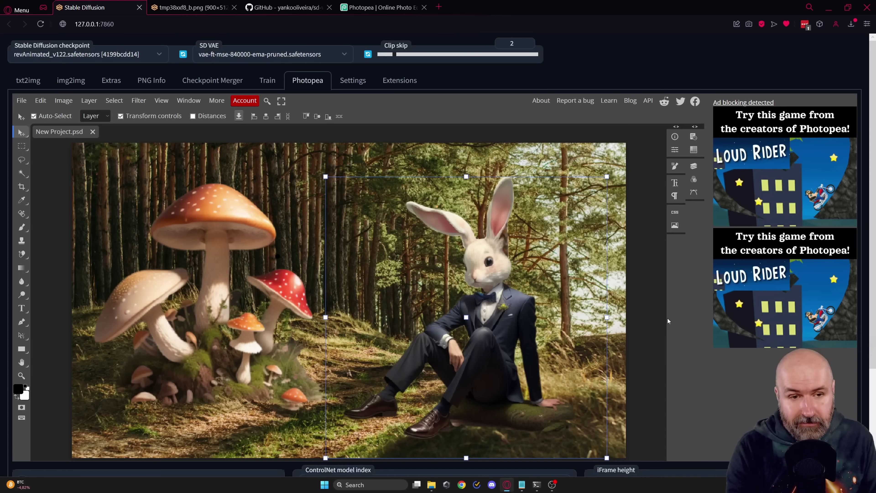
Send the Photopea composite to txt2img ControlNet and view the image generated from it at full size
{"action": "scroll", "coordinate": [678, 324], "scroll_direction": "down", "scroll_amount": 3}
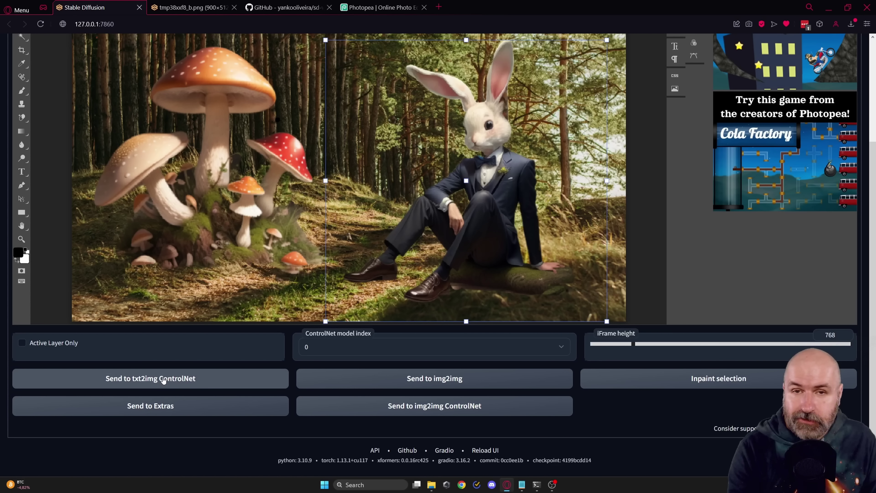
{"action": "left_click", "coordinate": [163, 380]}
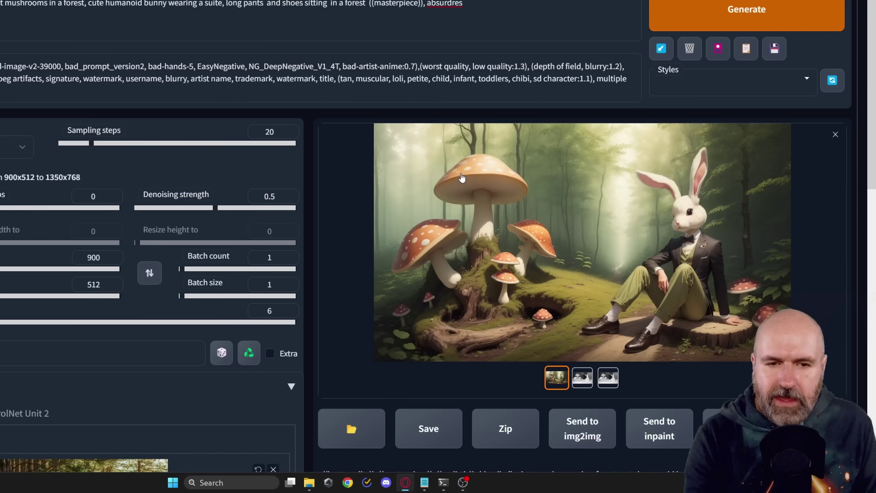
{"action": "left_click", "coordinate": [462, 178]}
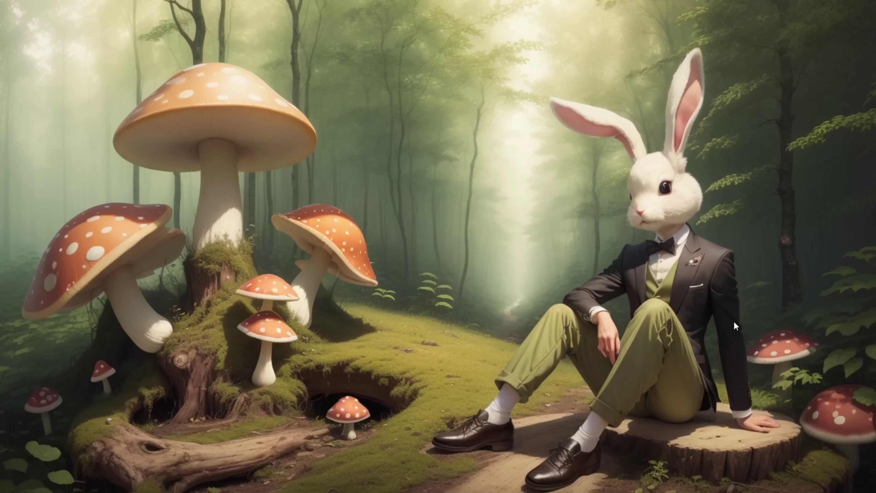